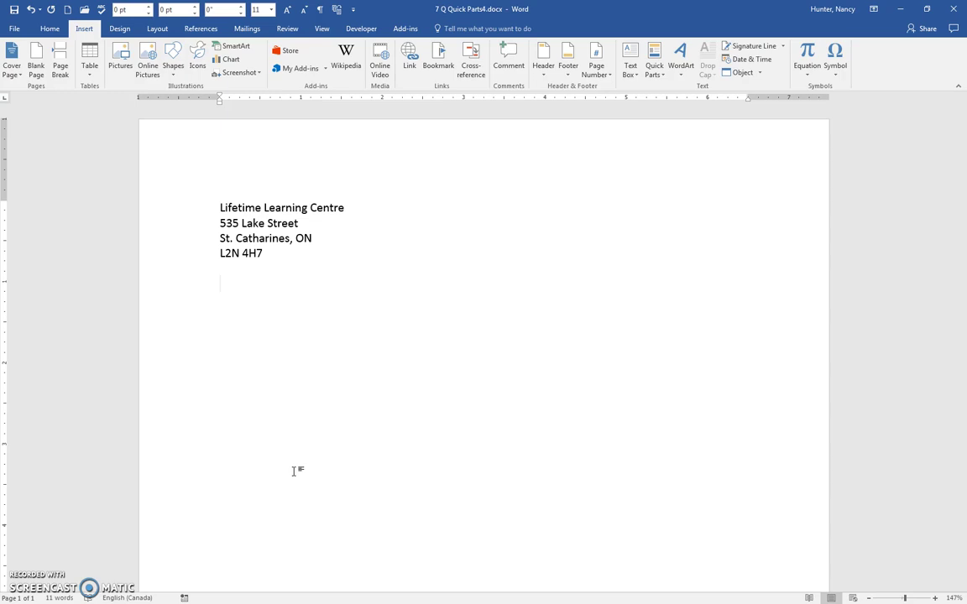
Insert an automatically updating date below the address, using English (United States) and the "April 8, 2018" format.
click(416, 356)
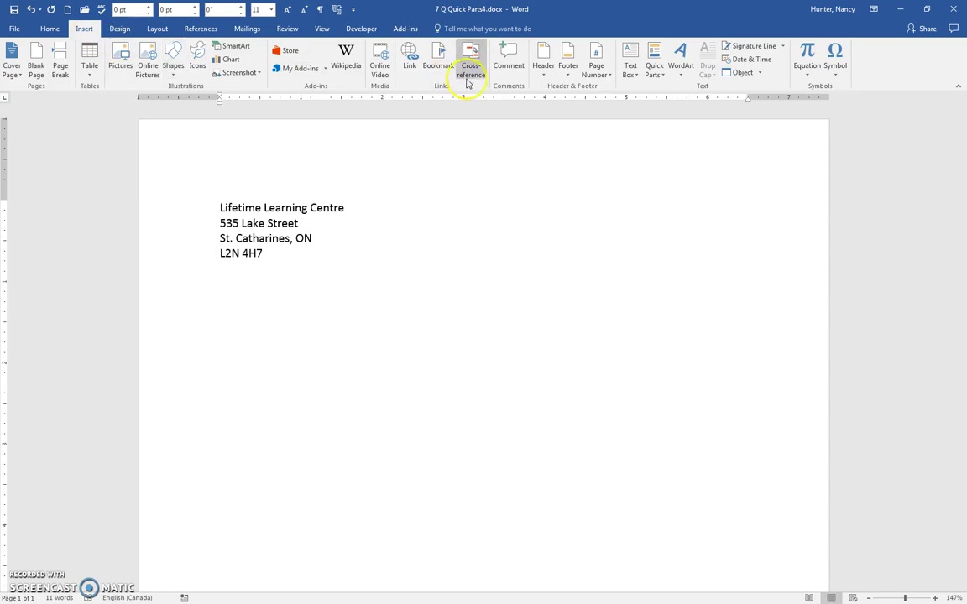
click(752, 60)
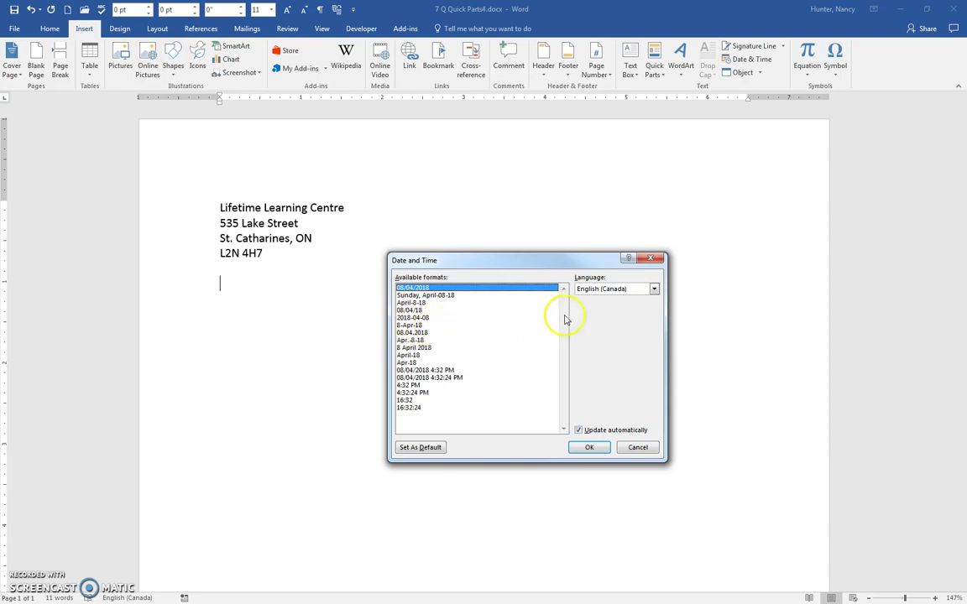
click(654, 291)
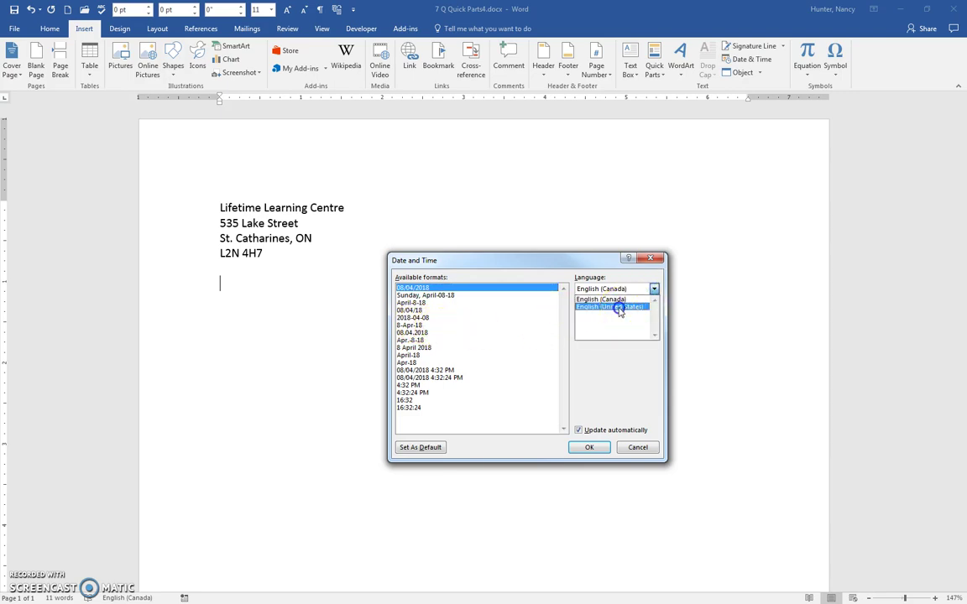
click(621, 307)
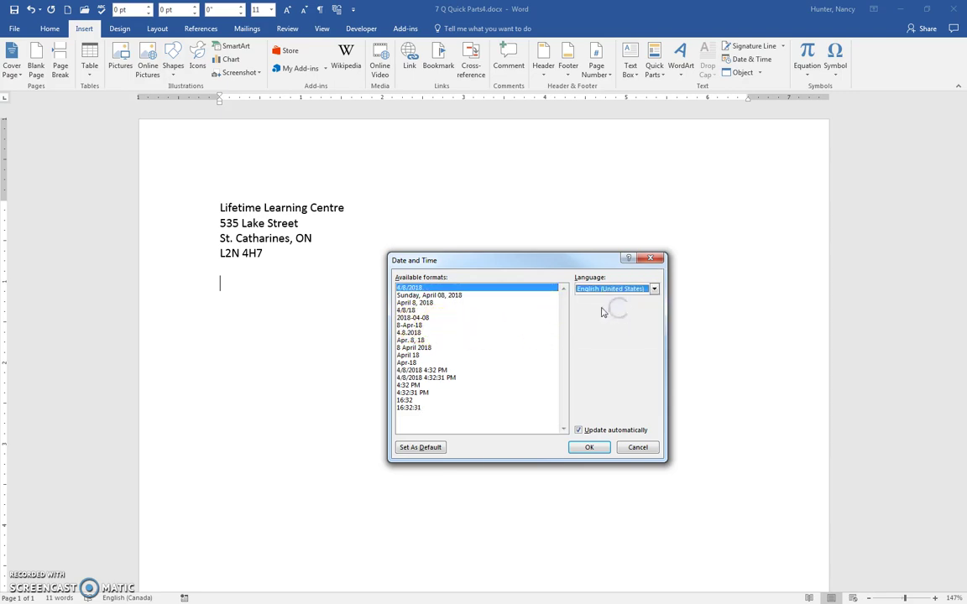
click(421, 304)
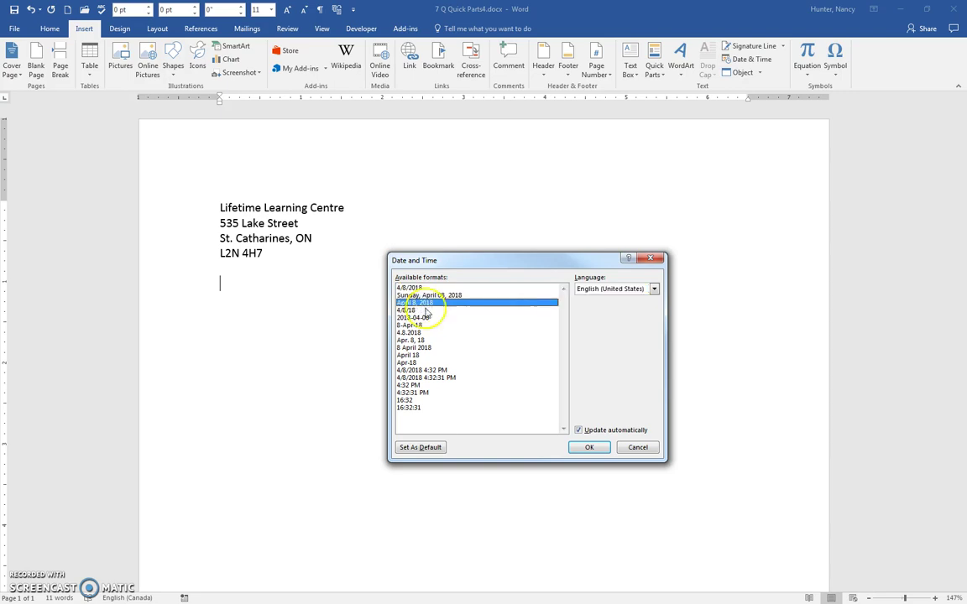
click(585, 448)
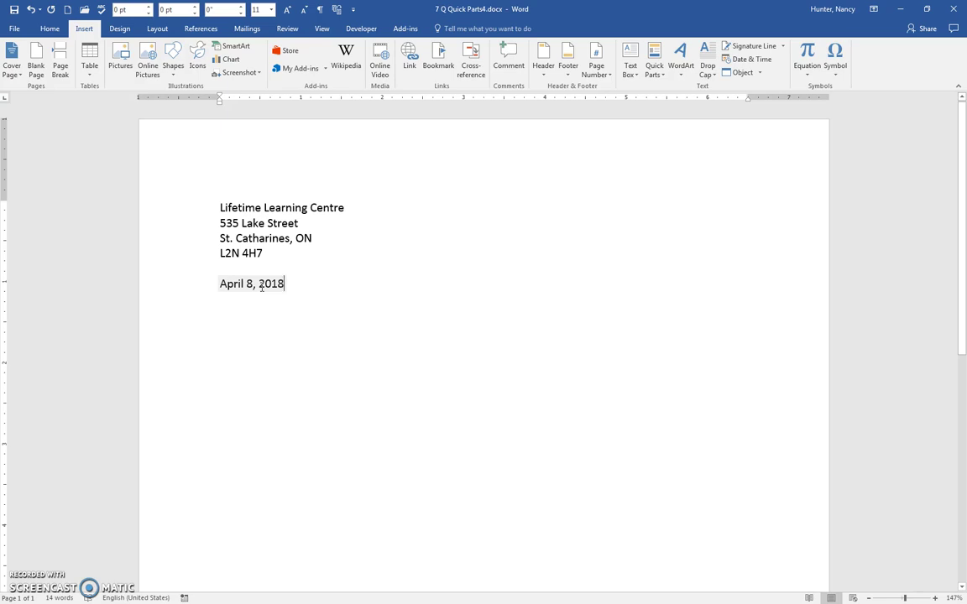
Select the whole date field below the address and delete it.
click(261, 286)
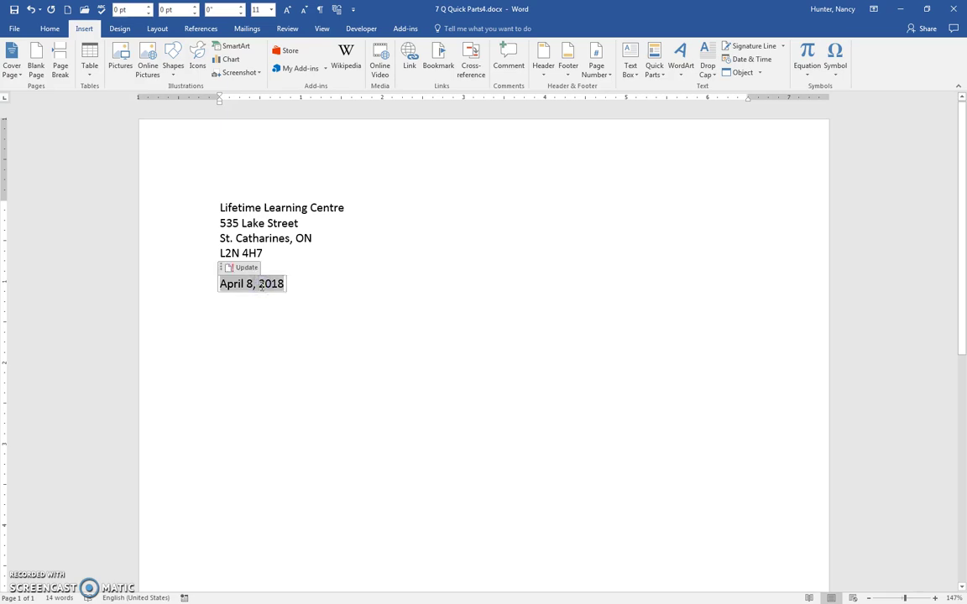
click(244, 282)
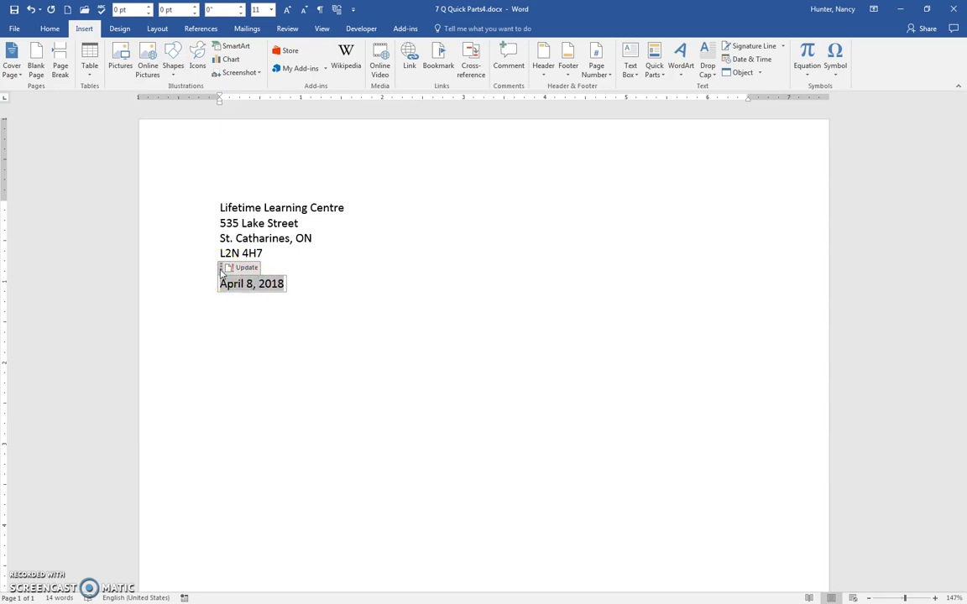
drag(221, 274, 148, 369)
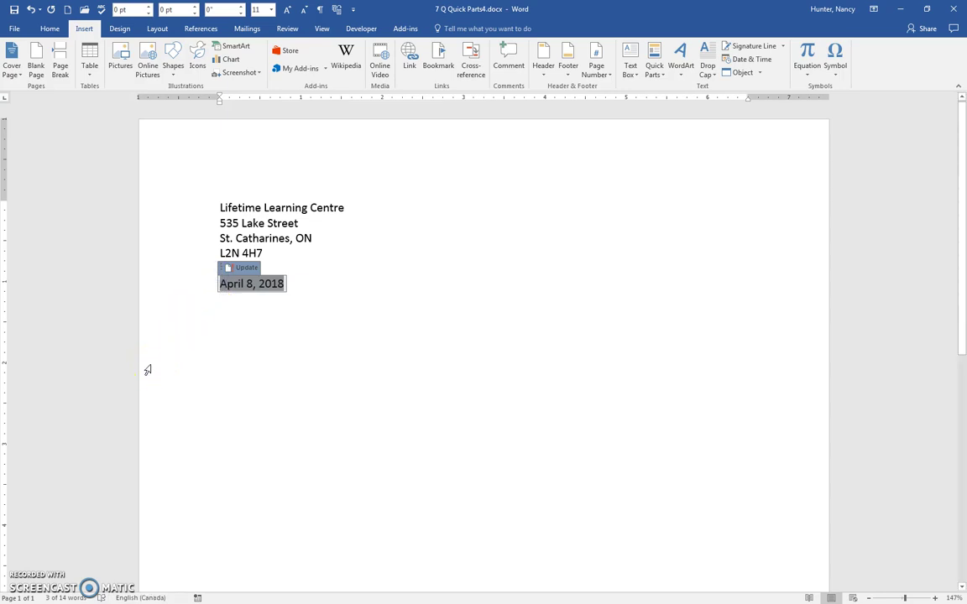
drag(148, 370, 148, 369)
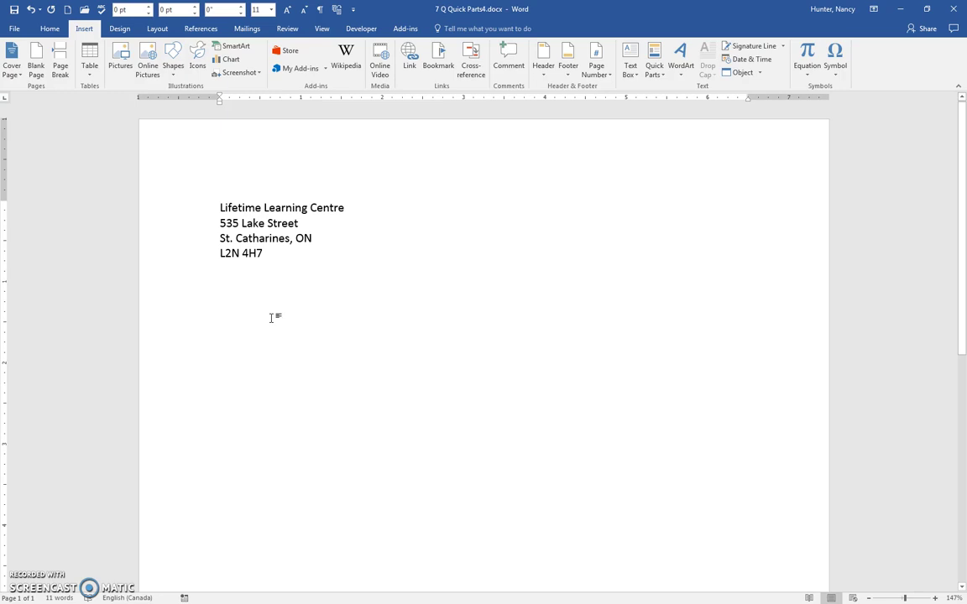
Insert a Date field below the address with the option to use the last used date format from the Insert tab.
click(661, 77)
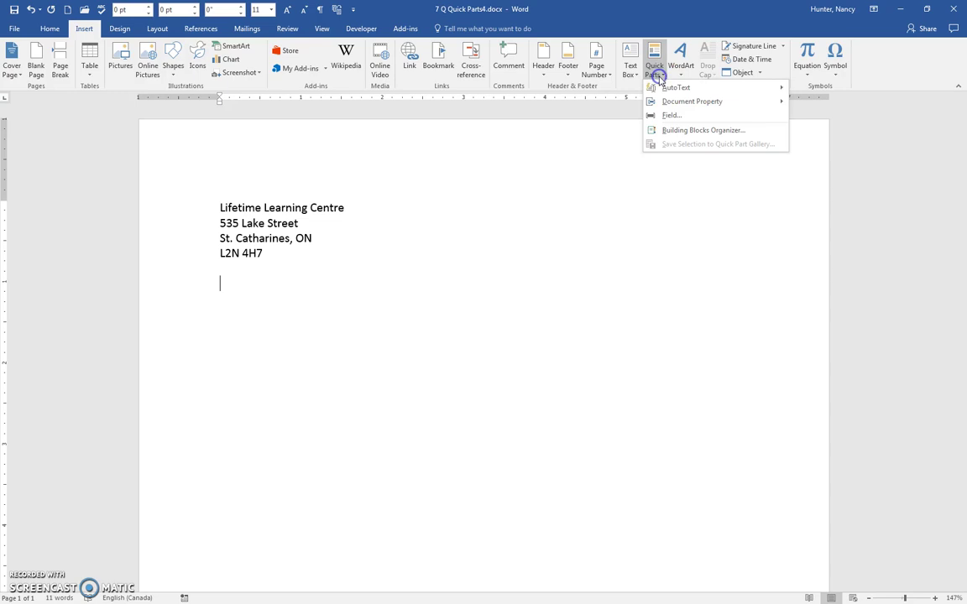
click(670, 119)
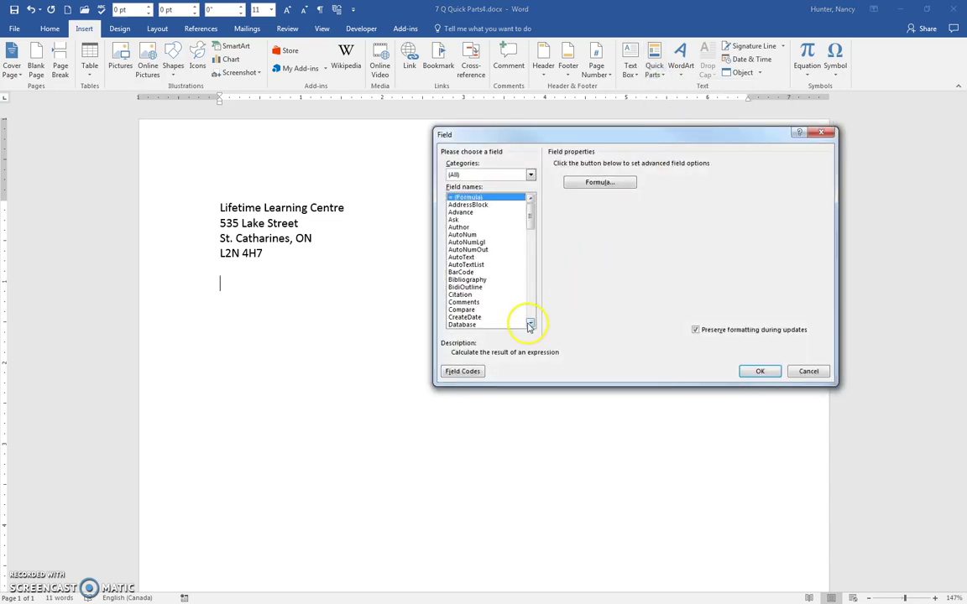
double_click(530, 324)
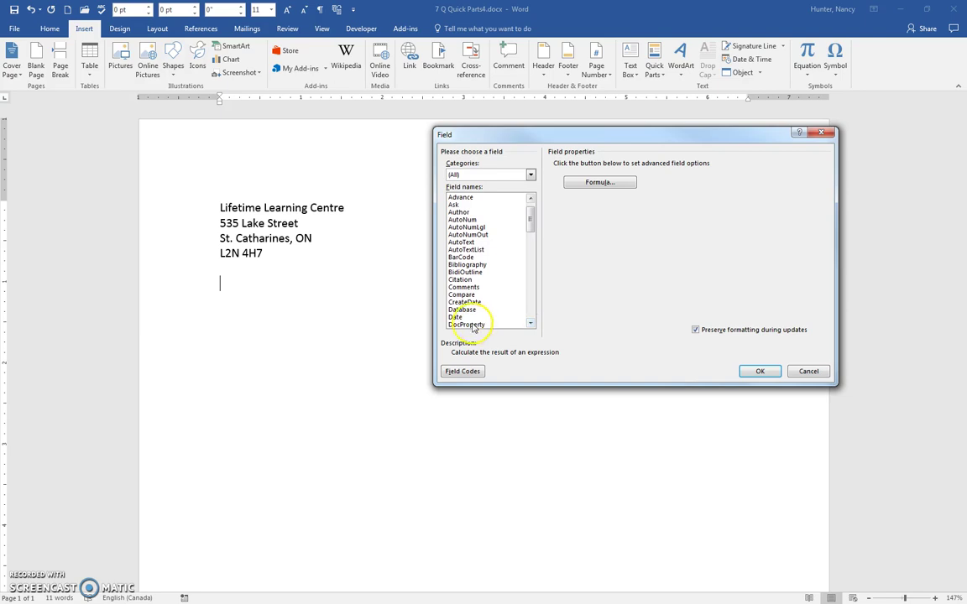
click(457, 318)
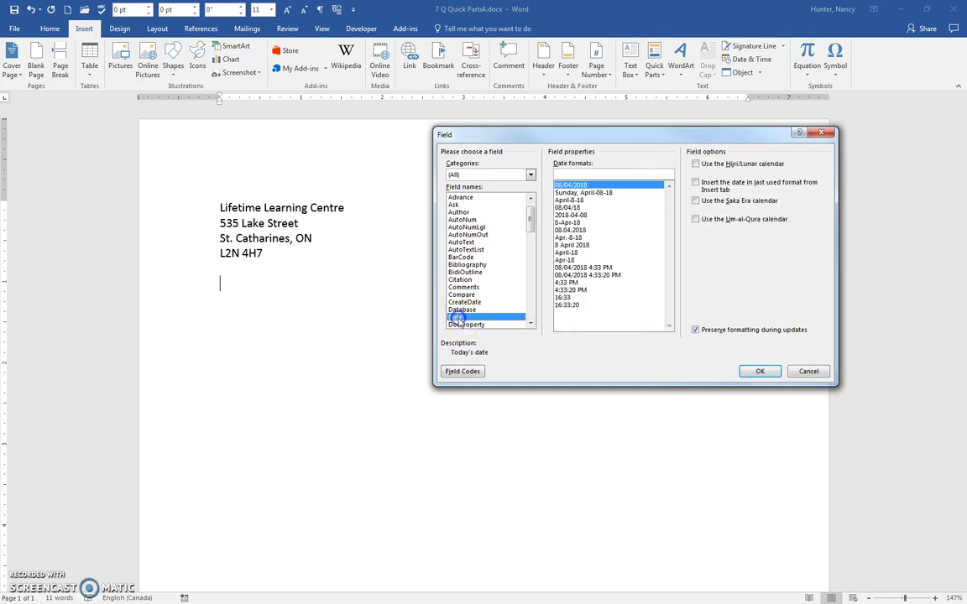
click(695, 183)
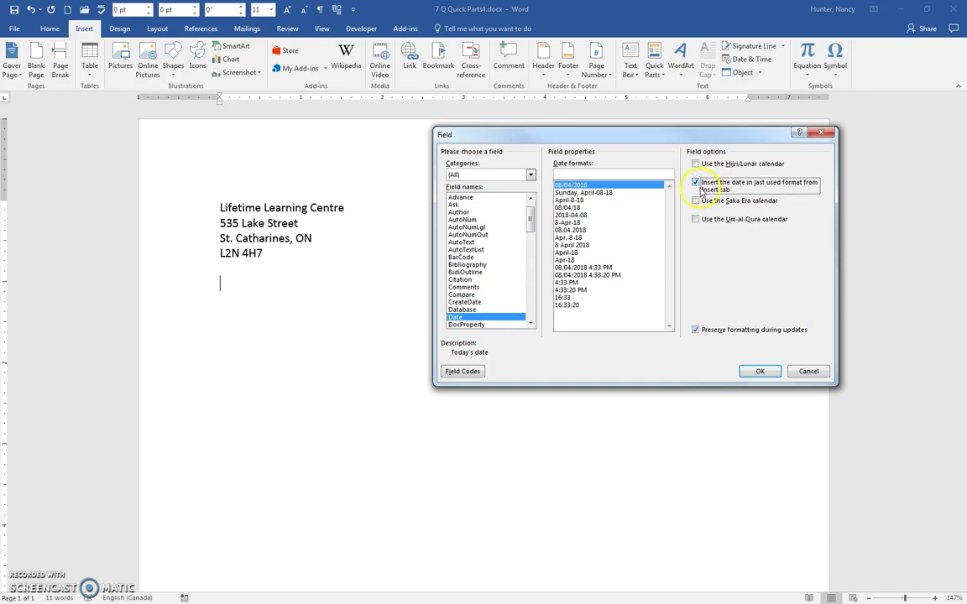
click(759, 375)
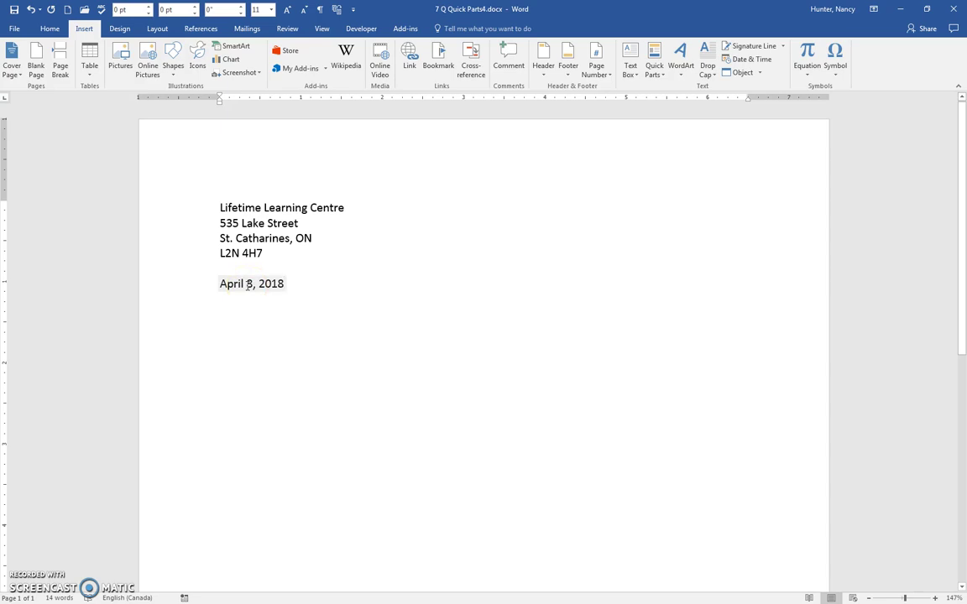
click(226, 284)
click(243, 284)
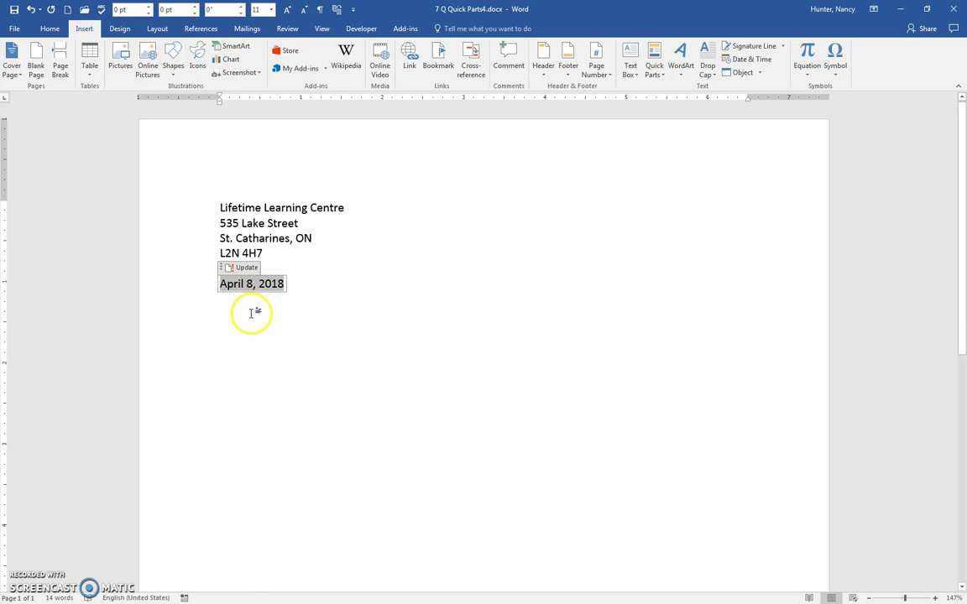
click(264, 238)
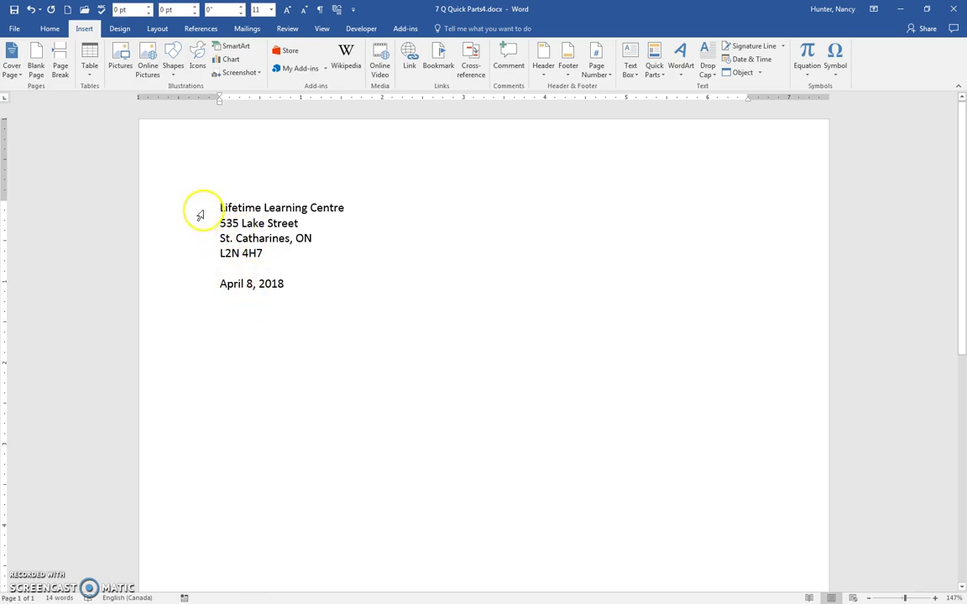
Save the address block and date to the Quick Part gallery as "LLC" with the description "Return Address and date for LLC".
drag(199, 215, 198, 285)
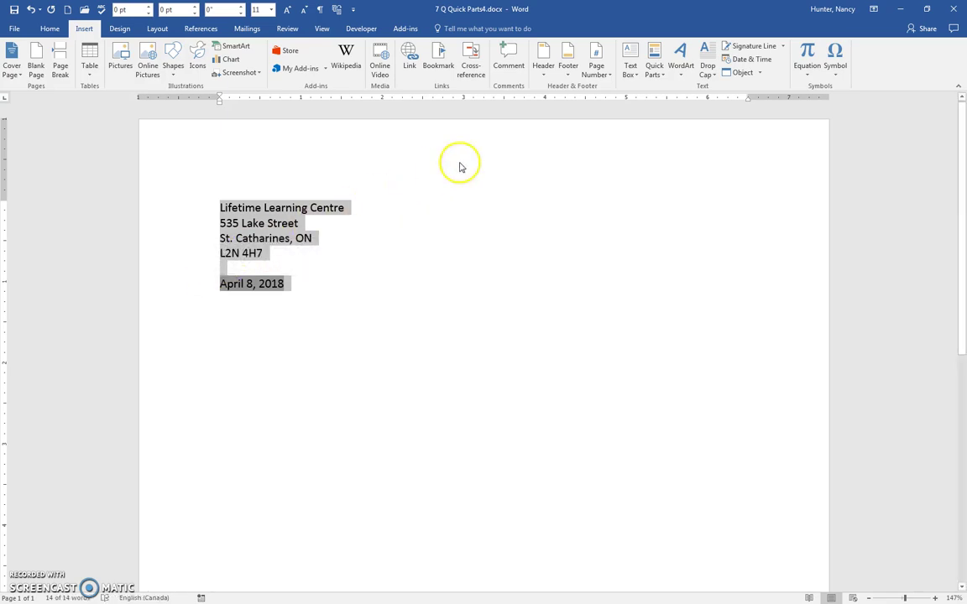
click(658, 76)
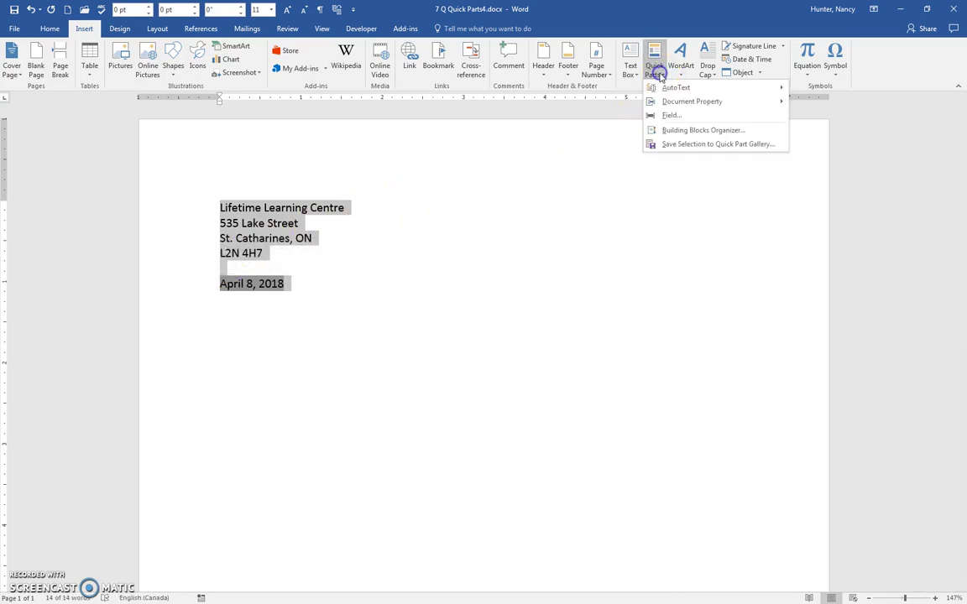
click(690, 145)
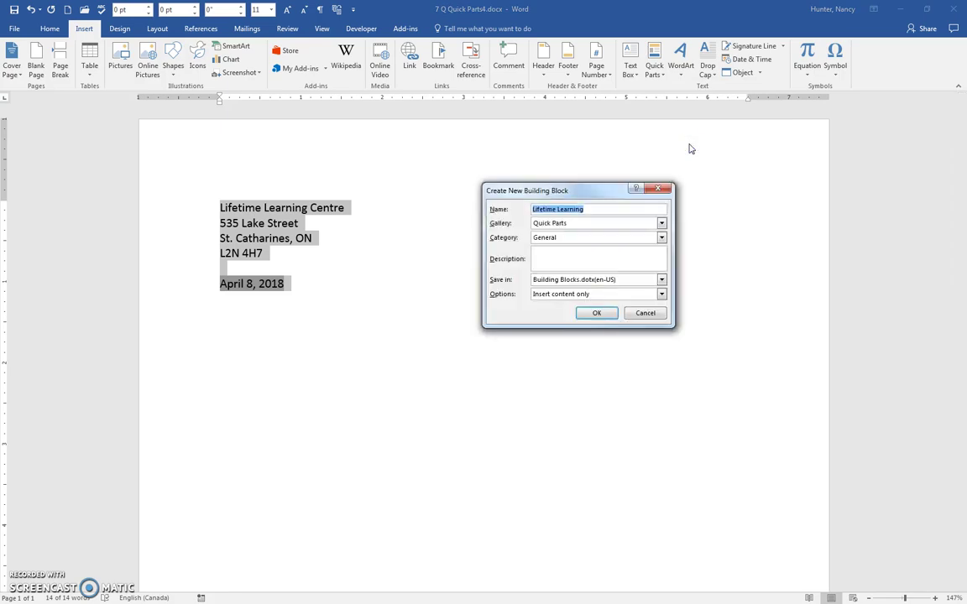
click(689, 157)
text(LLC)
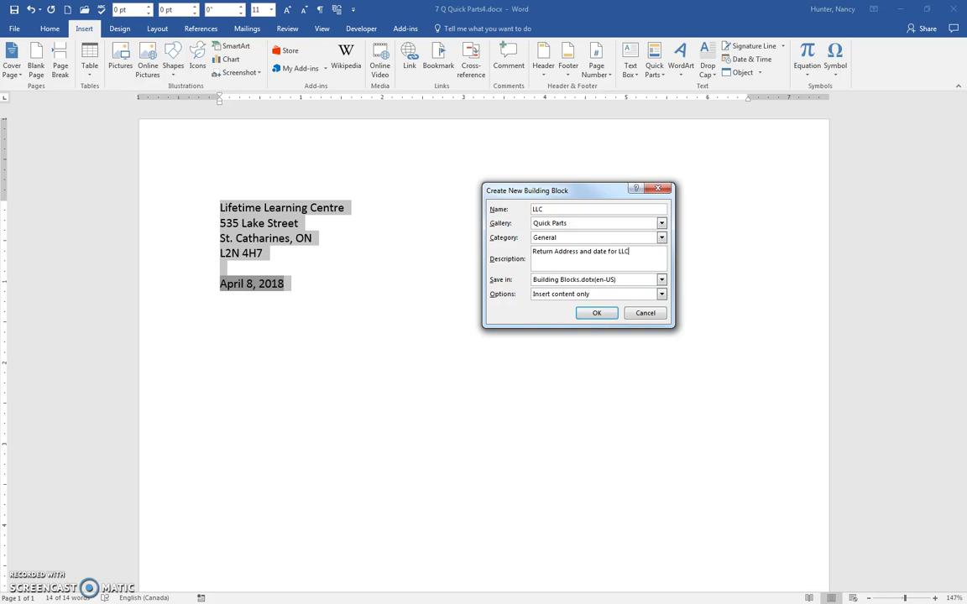
click(595, 314)
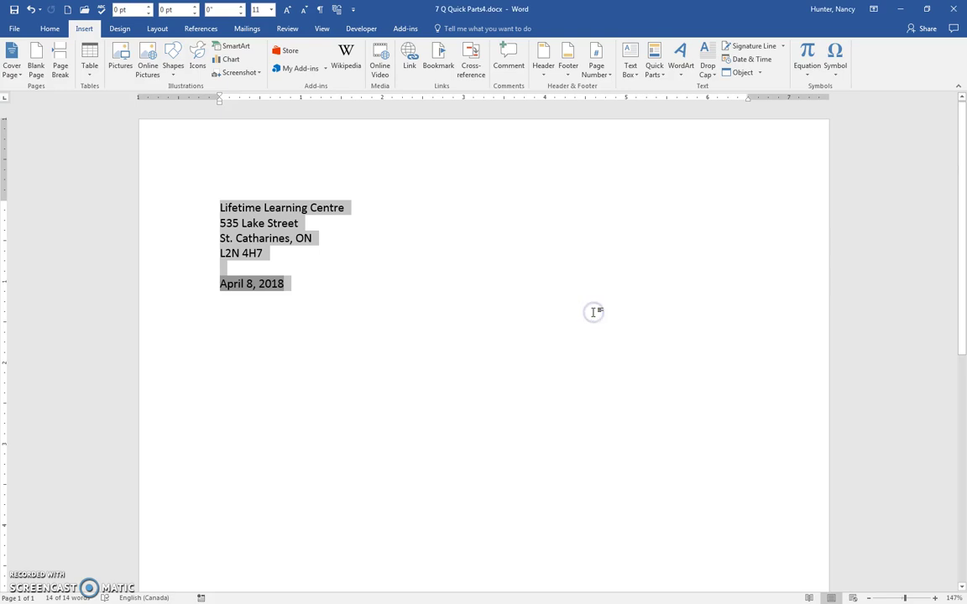
click(335, 271)
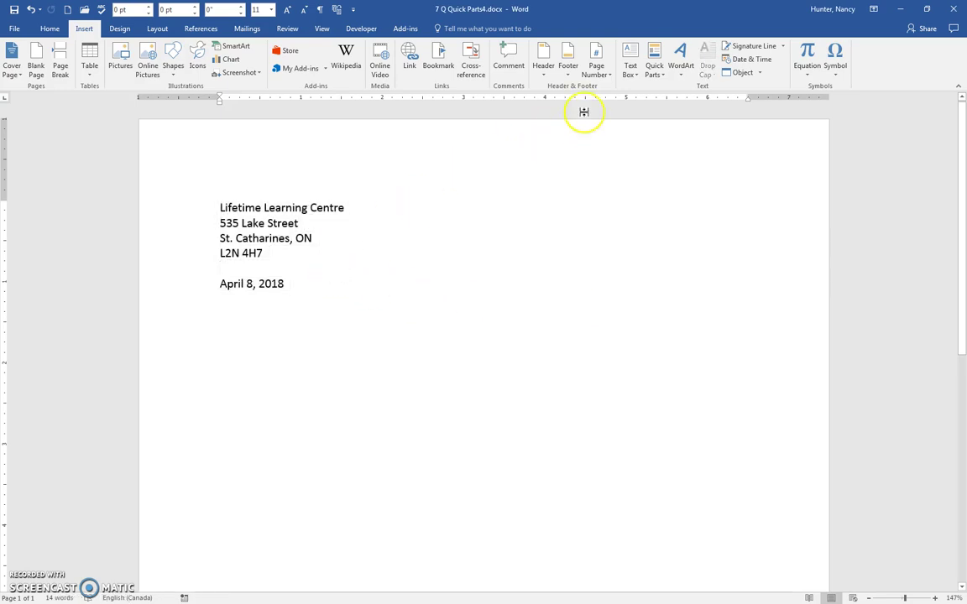
Find the LLC quick part in the Building Blocks Organizer by sorting on name, and preview it.
click(655, 74)
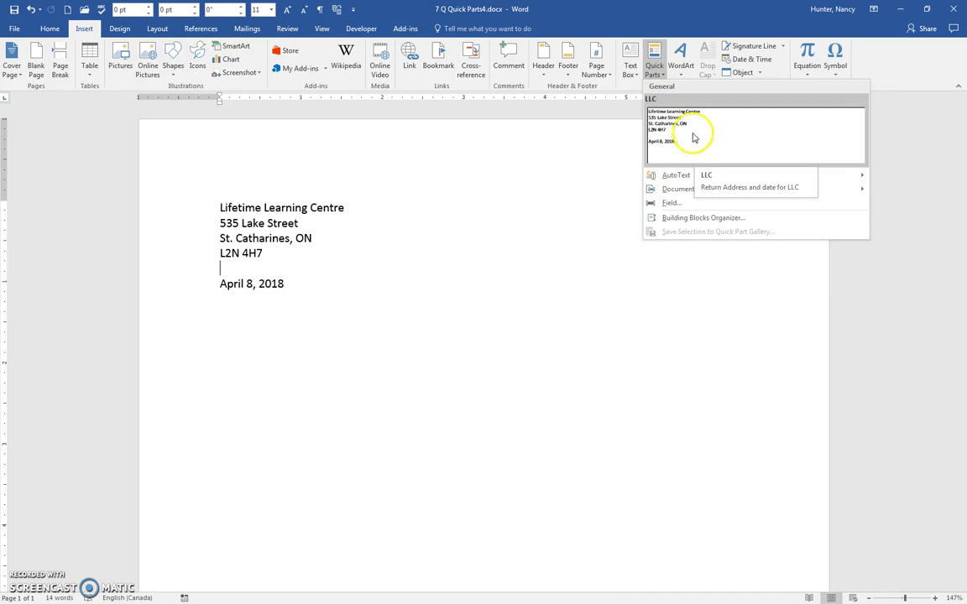
click(697, 218)
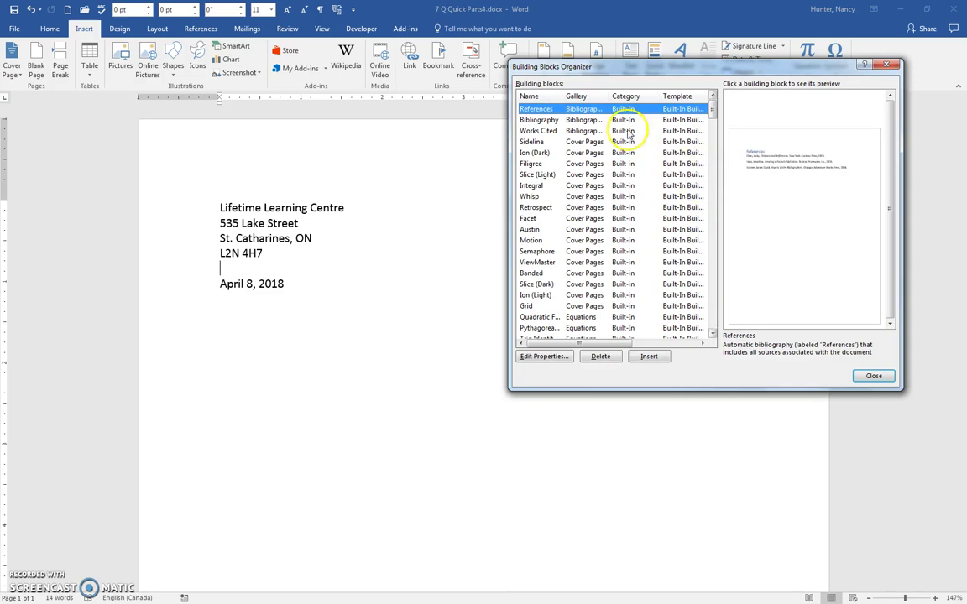
click(537, 99)
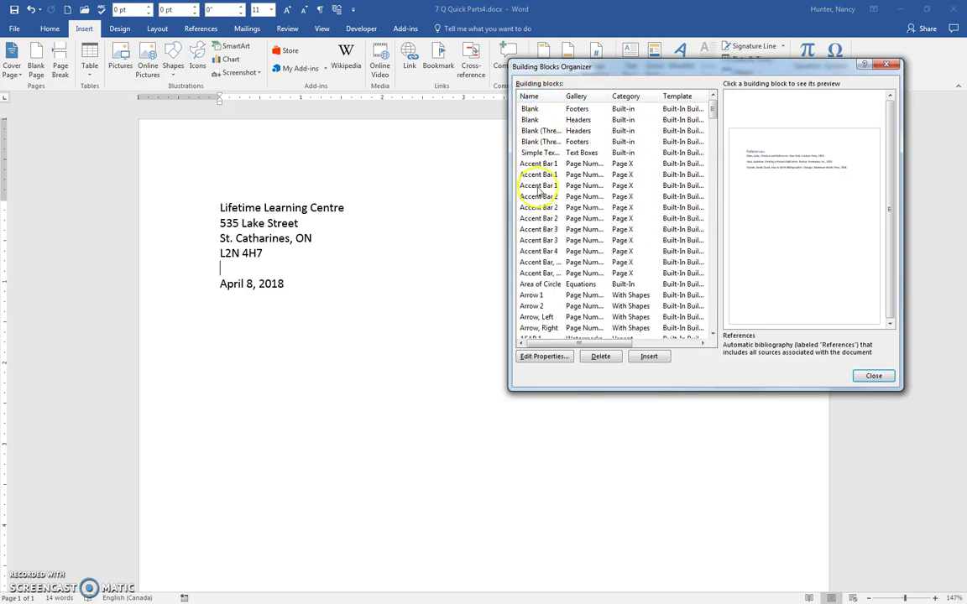
drag(712, 116, 710, 209)
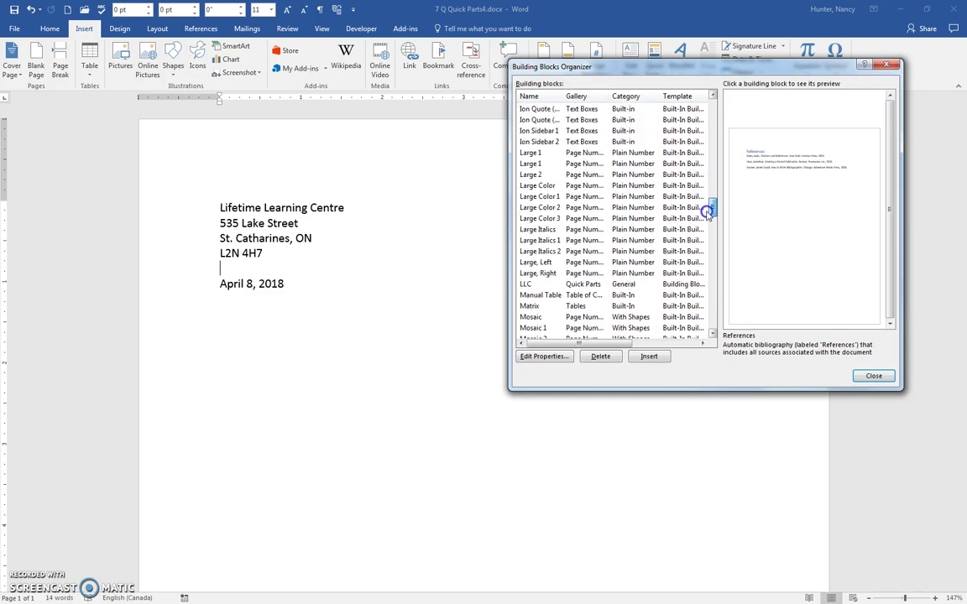
click(583, 283)
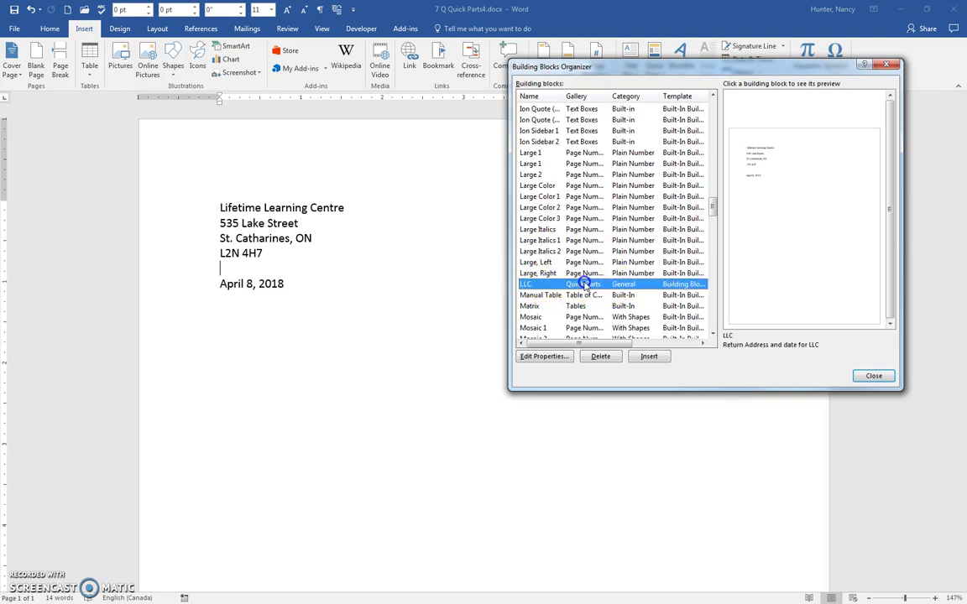
click(886, 64)
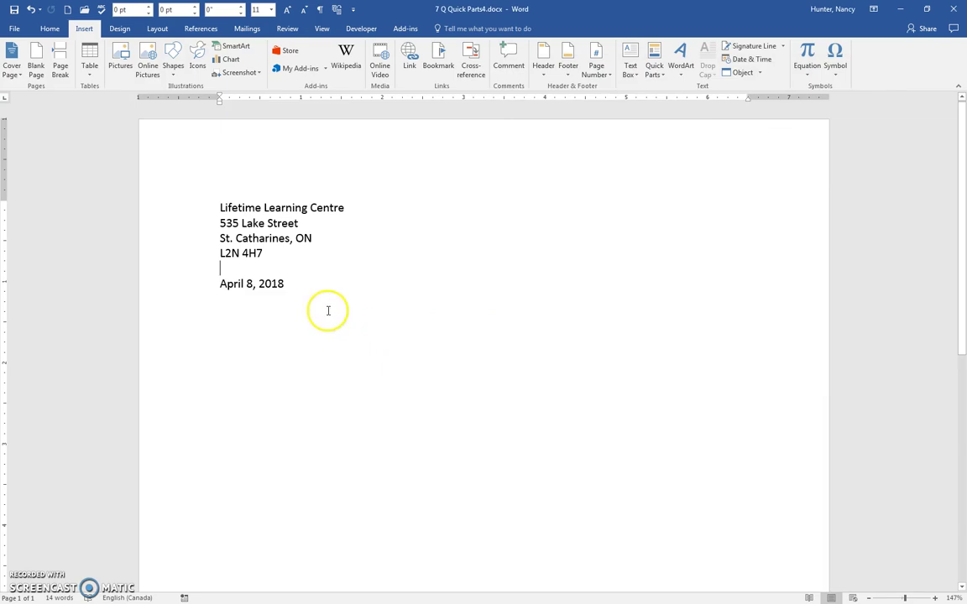
Create a new document from the Single spaced (blank) template.
click(67, 10)
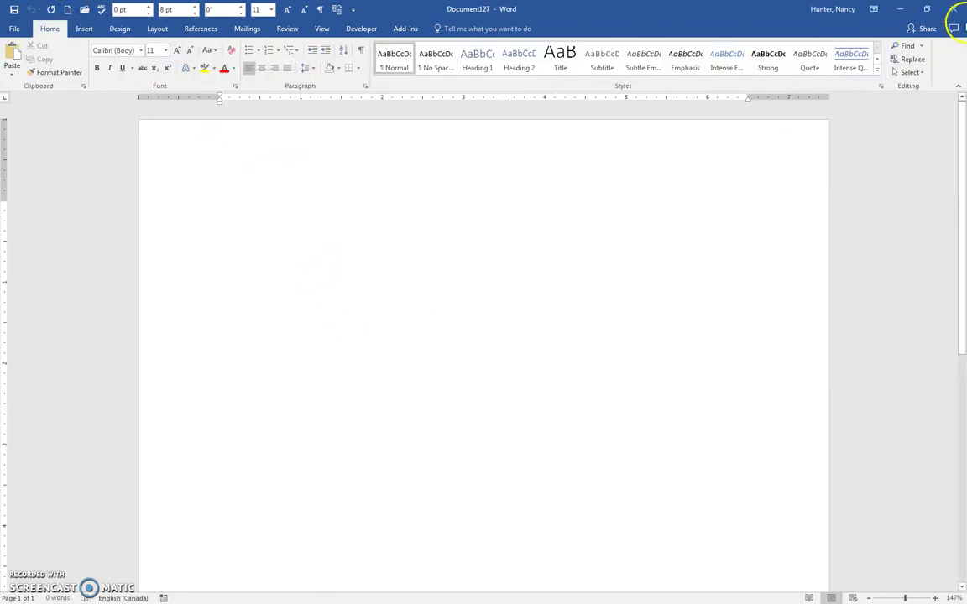
click(954, 10)
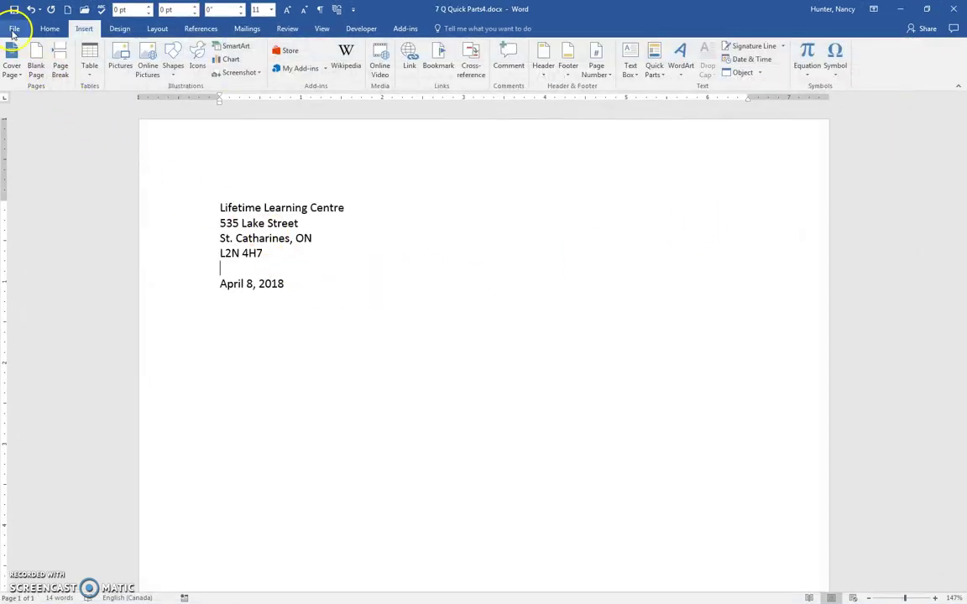
click(14, 28)
click(28, 78)
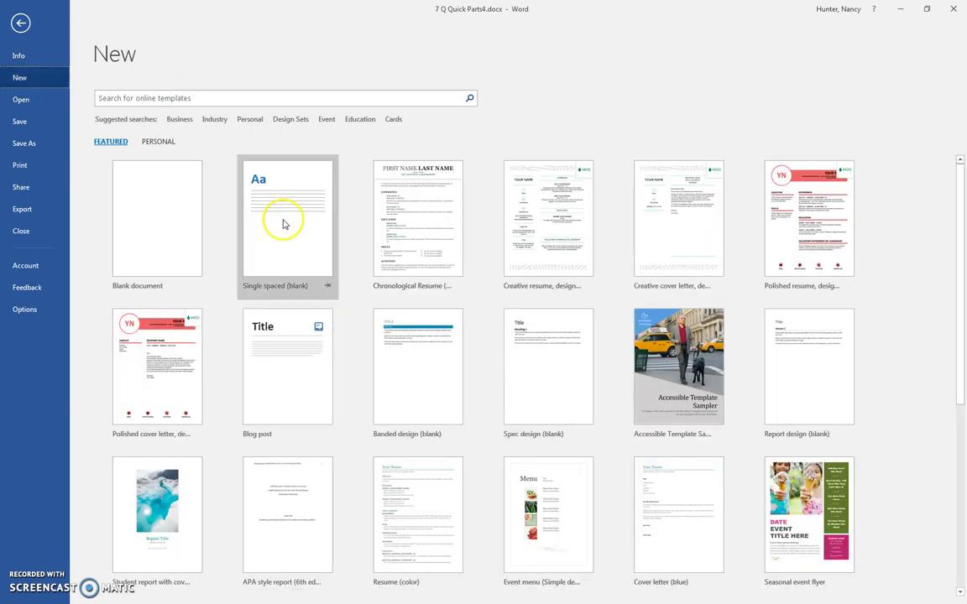
click(282, 224)
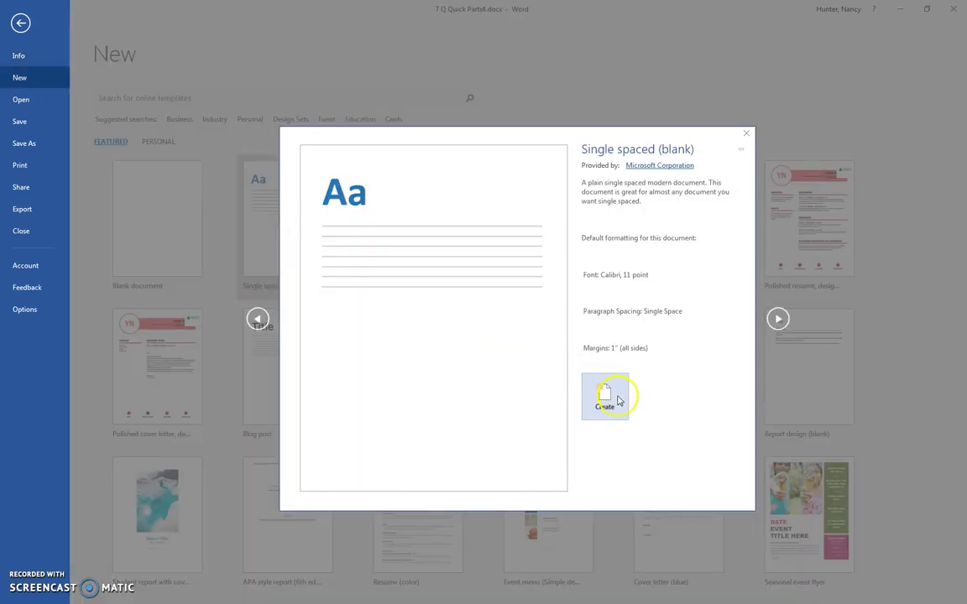
click(617, 399)
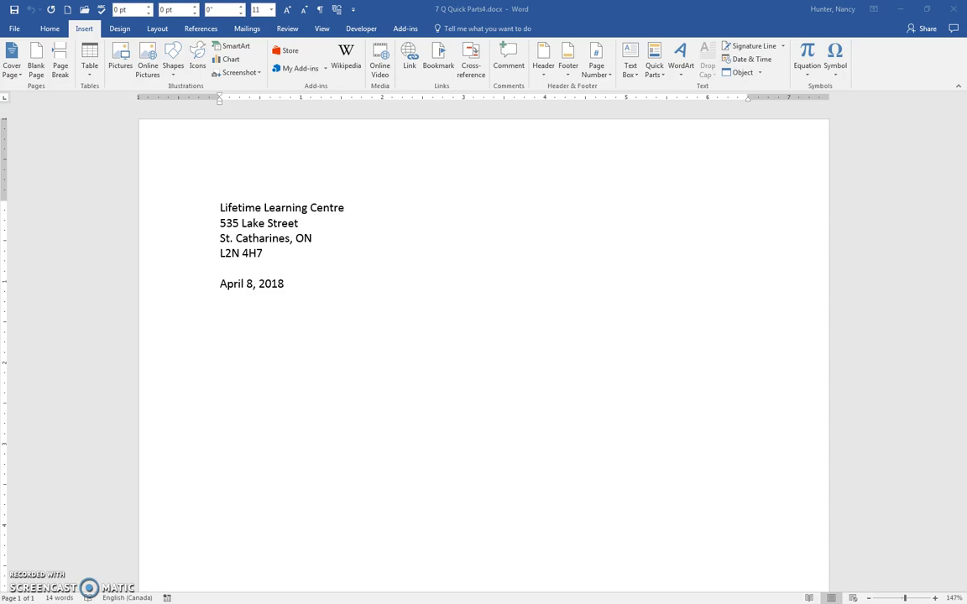
Create a default blank document and check its indents and spacing in the Paragraph settings.
key(ctrl+n)
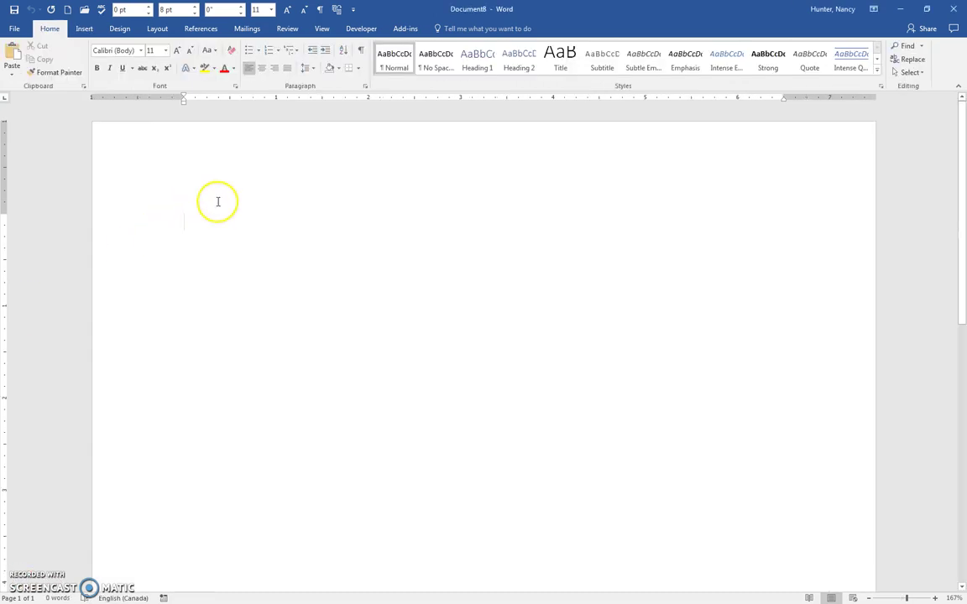
click(366, 88)
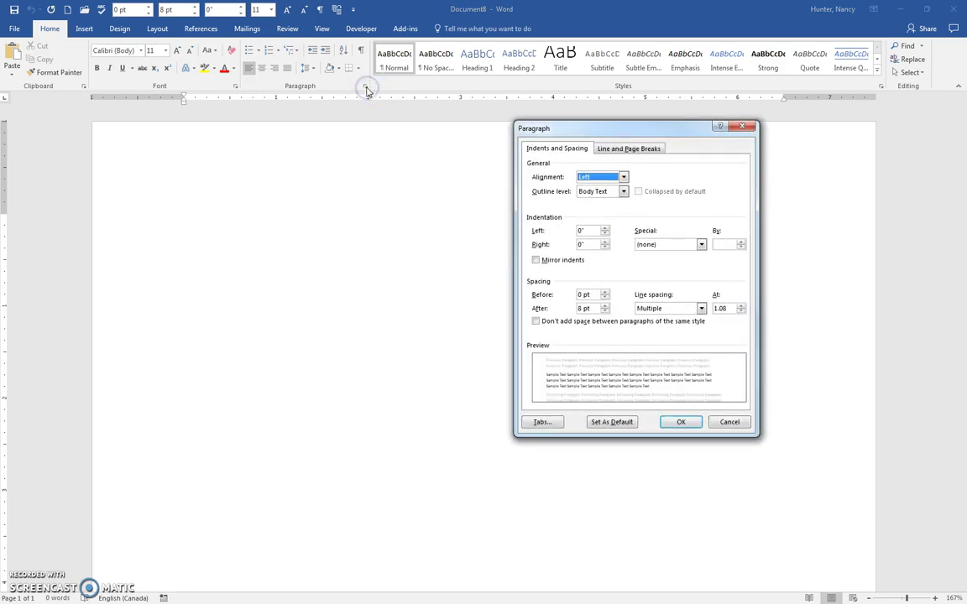
click(742, 125)
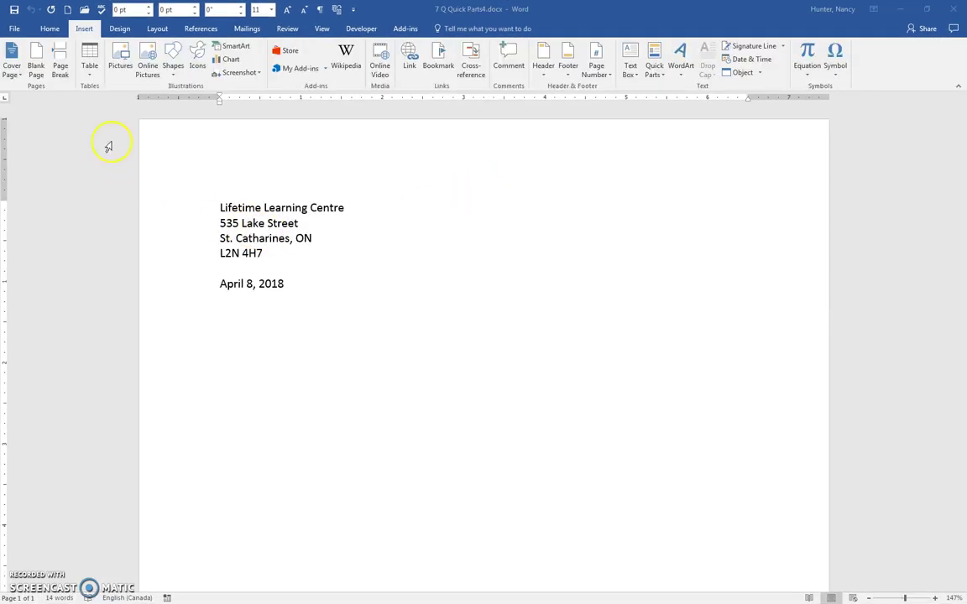
Create a new document from the Single spaced (blank) template and check its paragraph spacing settings.
click(15, 29)
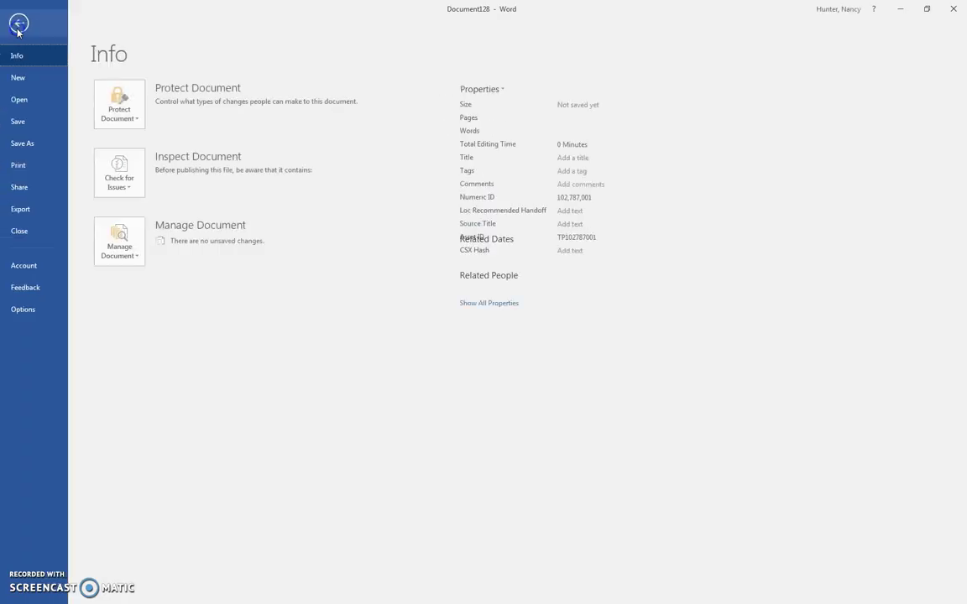
click(22, 77)
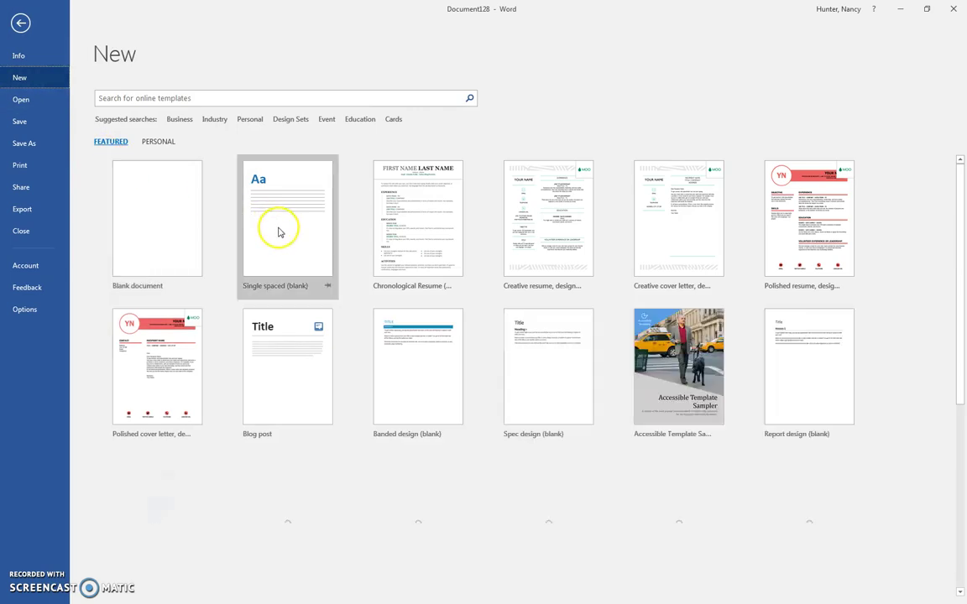
click(277, 226)
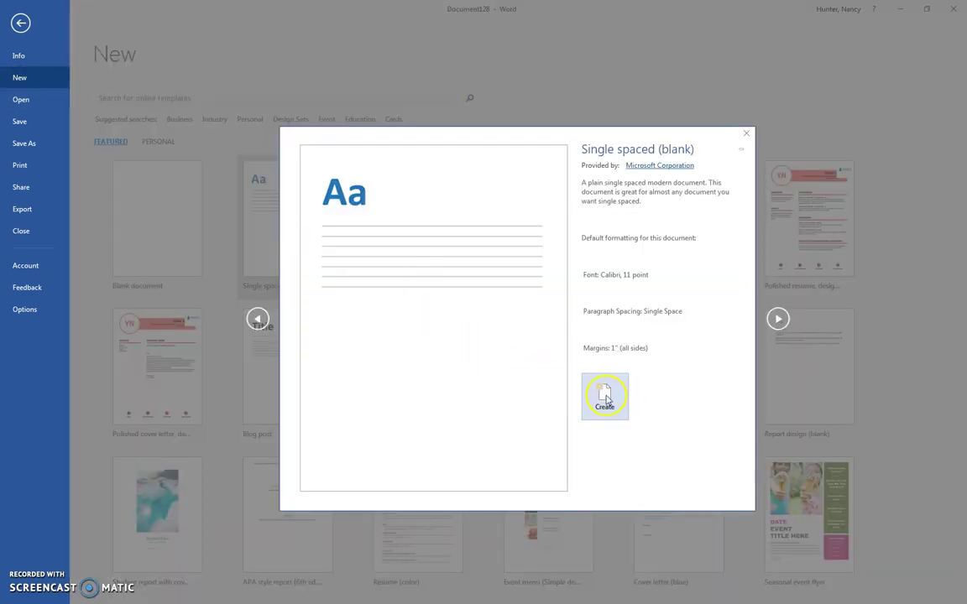
click(605, 399)
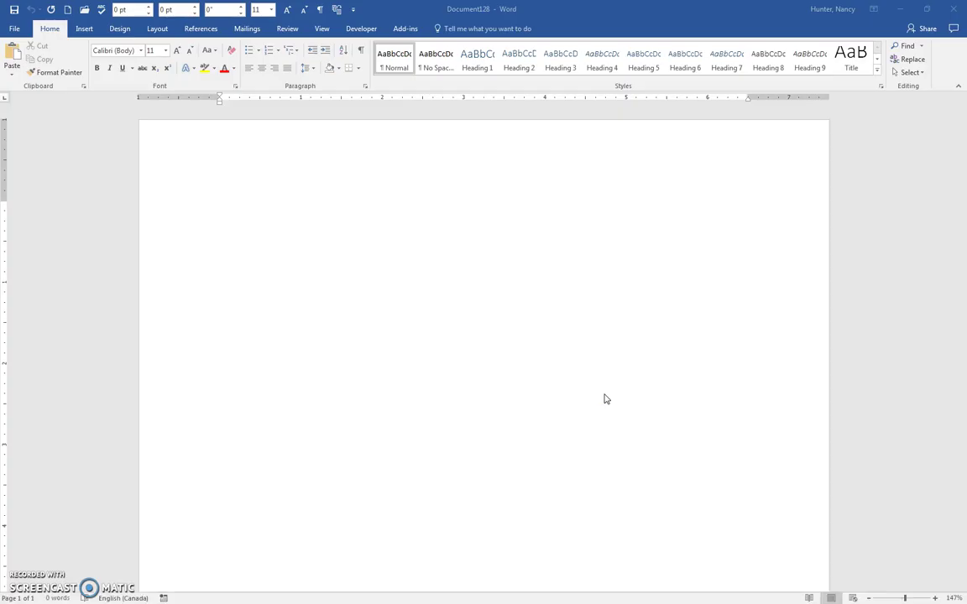
click(365, 88)
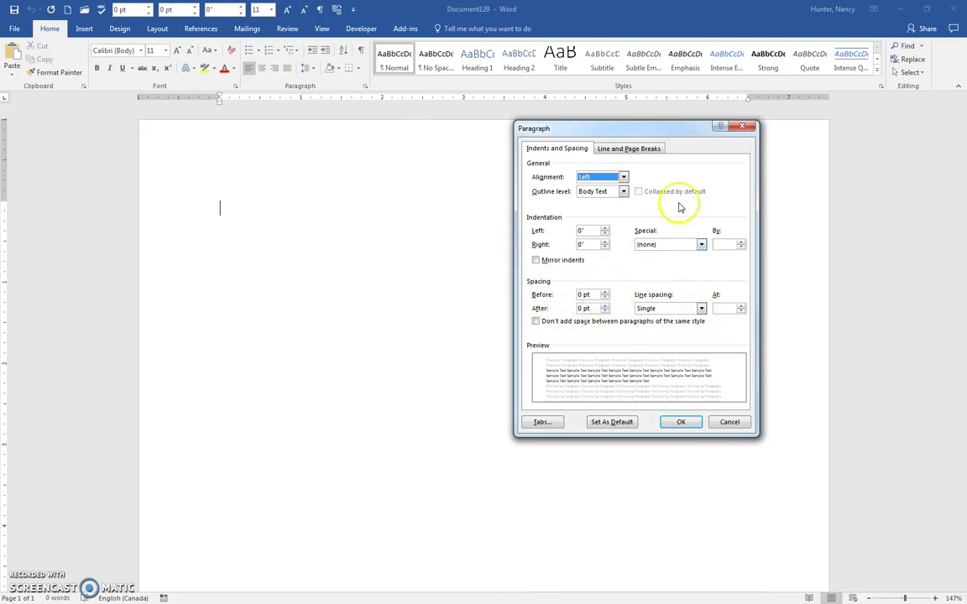
click(745, 127)
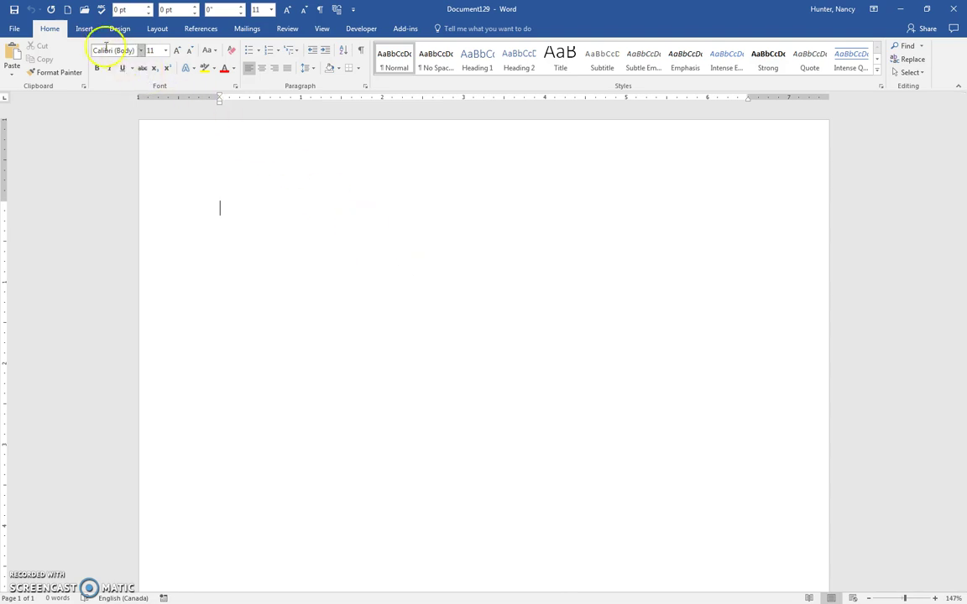
Insert the saved LLC quick part at the start of the new single-spaced document.
click(85, 29)
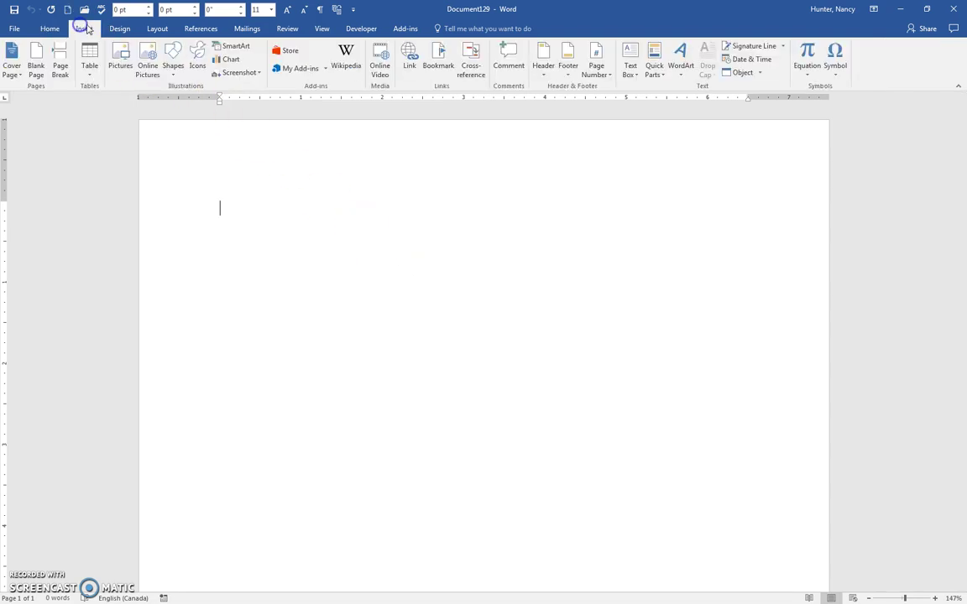
click(653, 67)
click(679, 129)
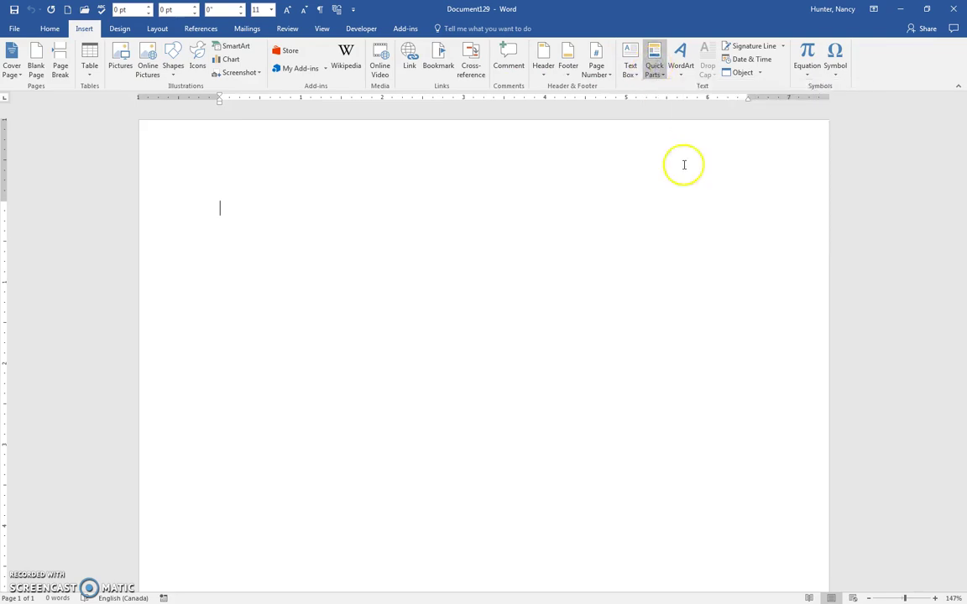